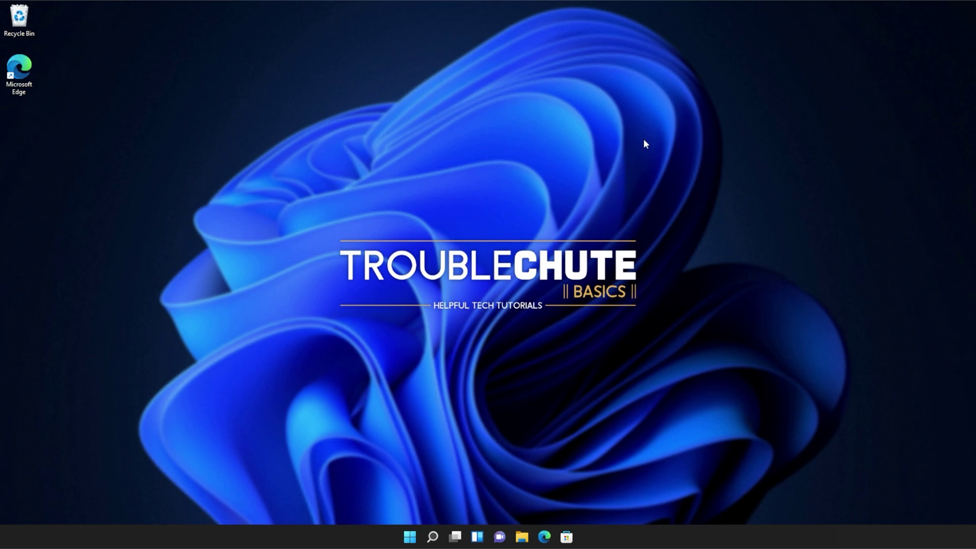
# Step: Download the x86 and x64 vc_redist installers from the Microsoft Docs redistributable page in Edge
pyautogui.click(546, 537)
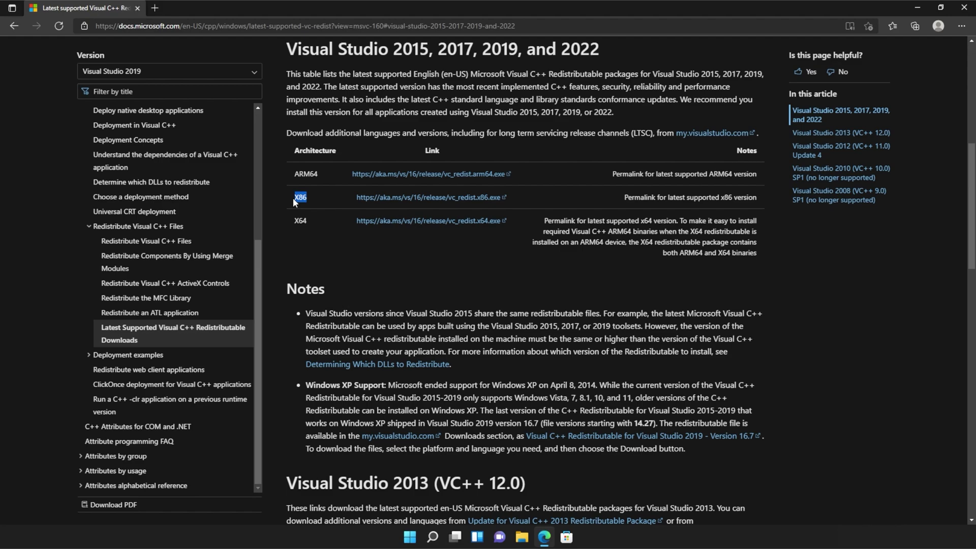
pyautogui.click(424, 199)
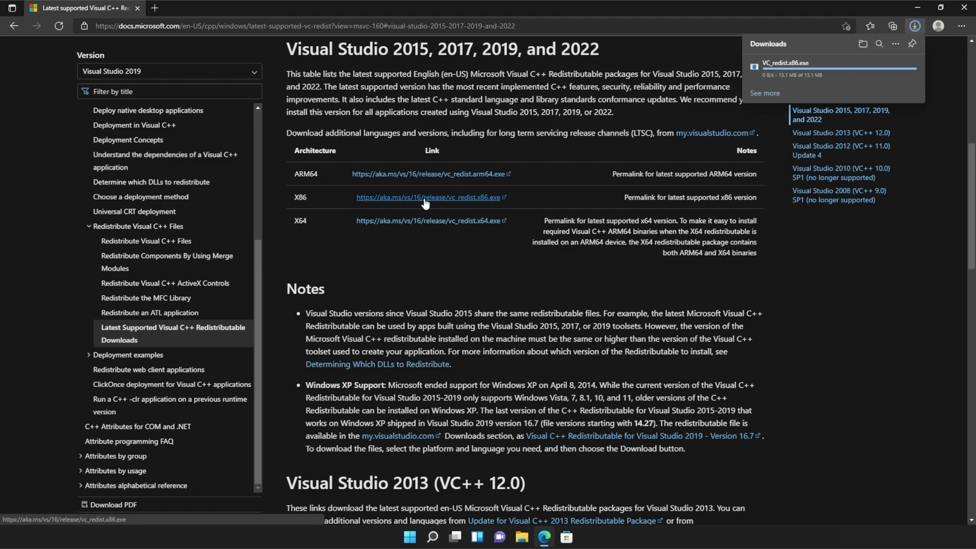
pyautogui.click(451, 222)
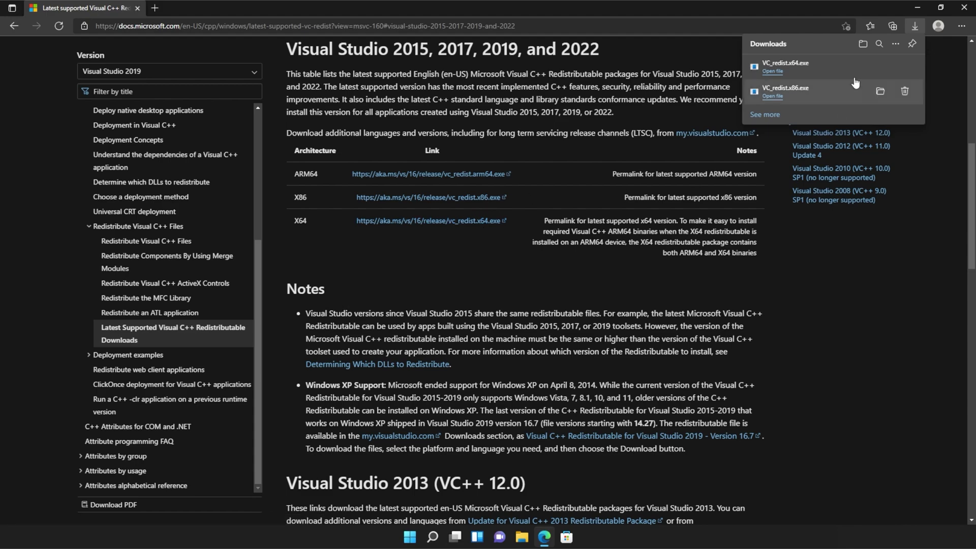
# Step: Run VC_redist.x86.exe, accept the license terms, and approve the installation
pyautogui.moveTo(808, 91)
pyautogui.click(794, 98)
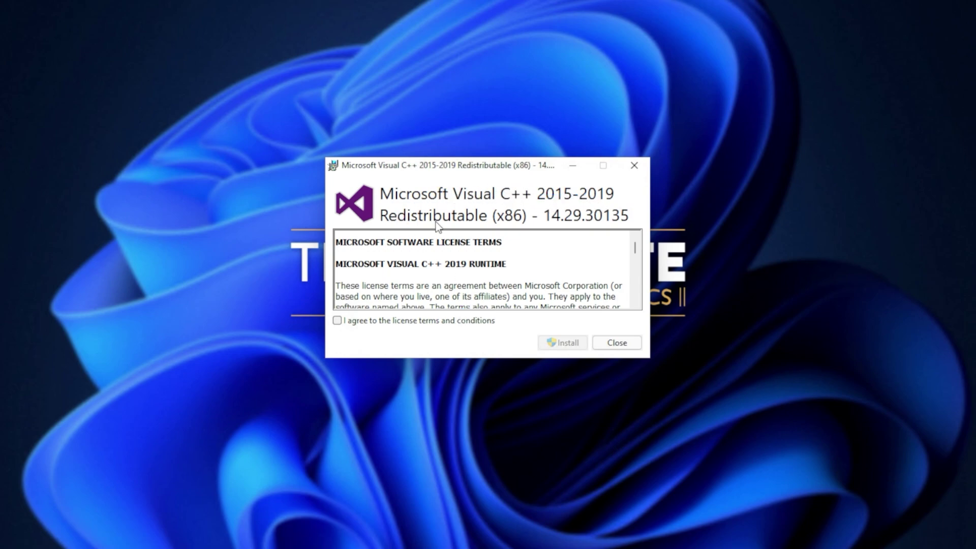
pyautogui.click(399, 322)
pyautogui.click(566, 345)
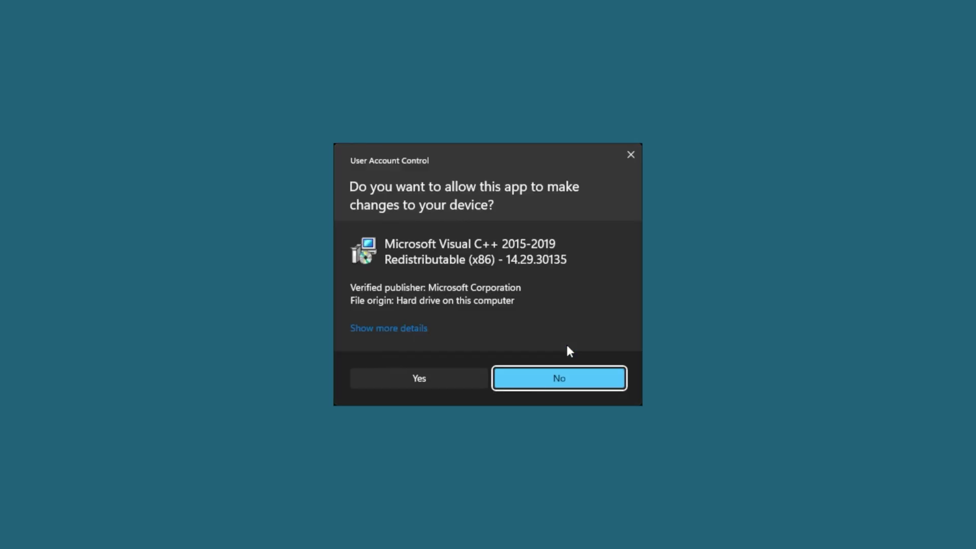
pyautogui.click(462, 379)
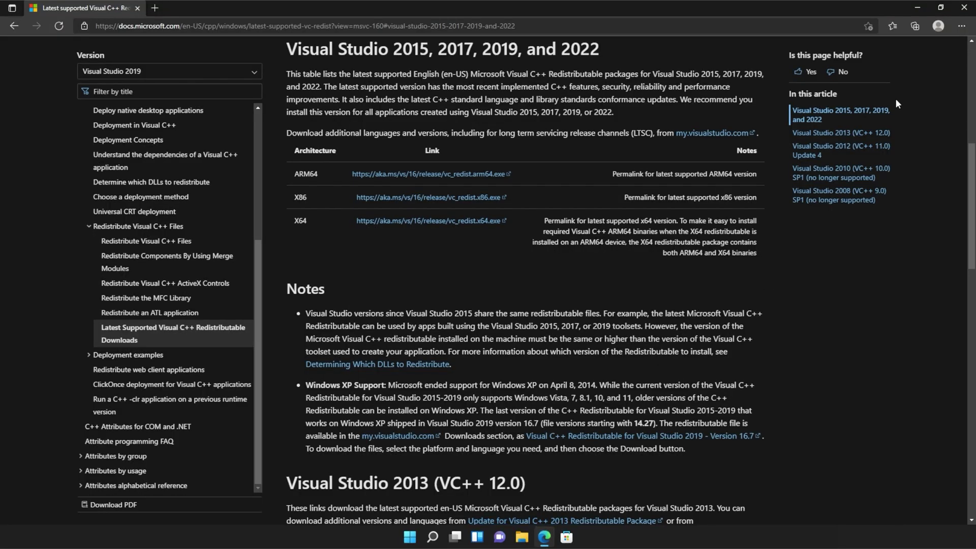
# Step: Run VC_redist.x64.exe from Edge's downloads, accept the license, approve it, and close setup
pyautogui.hotkey('ctrl', 'j')
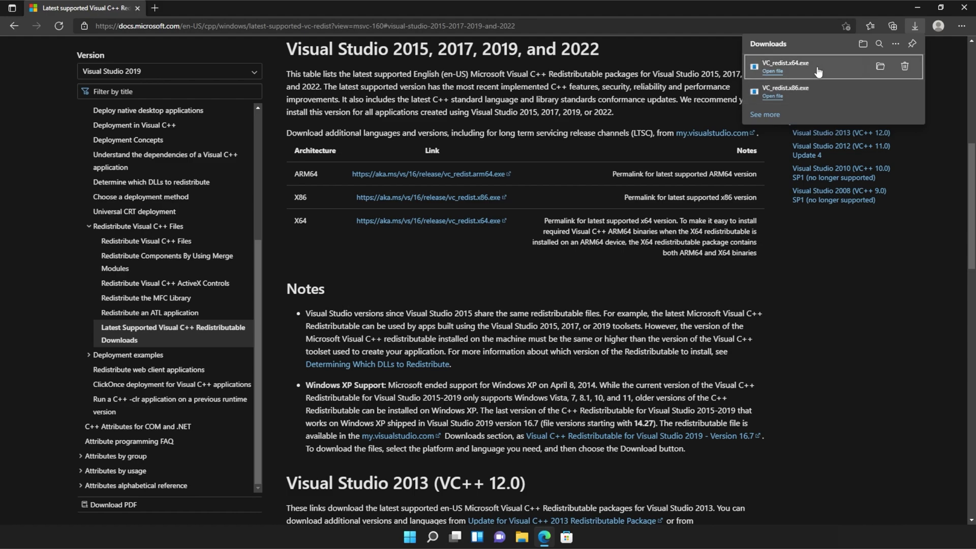
pyautogui.click(799, 70)
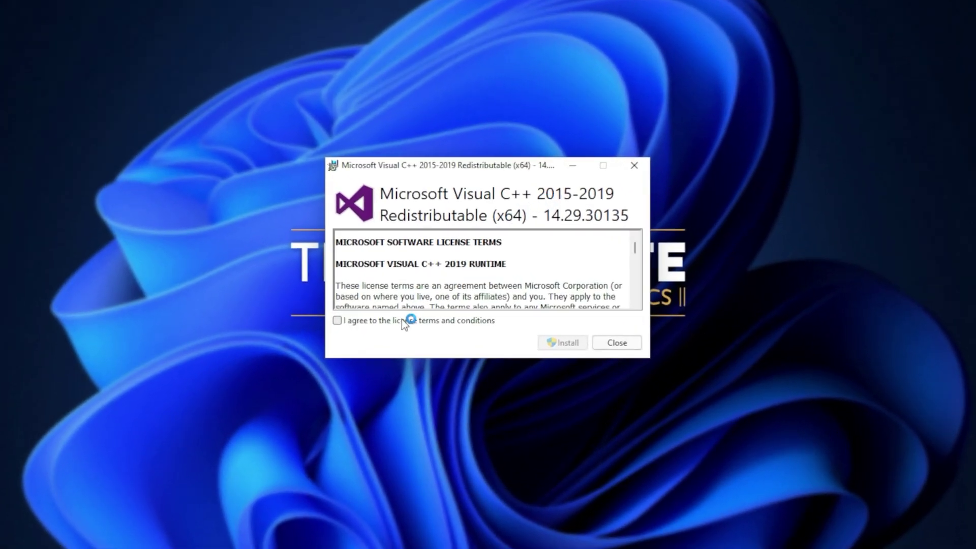
pyautogui.click(402, 320)
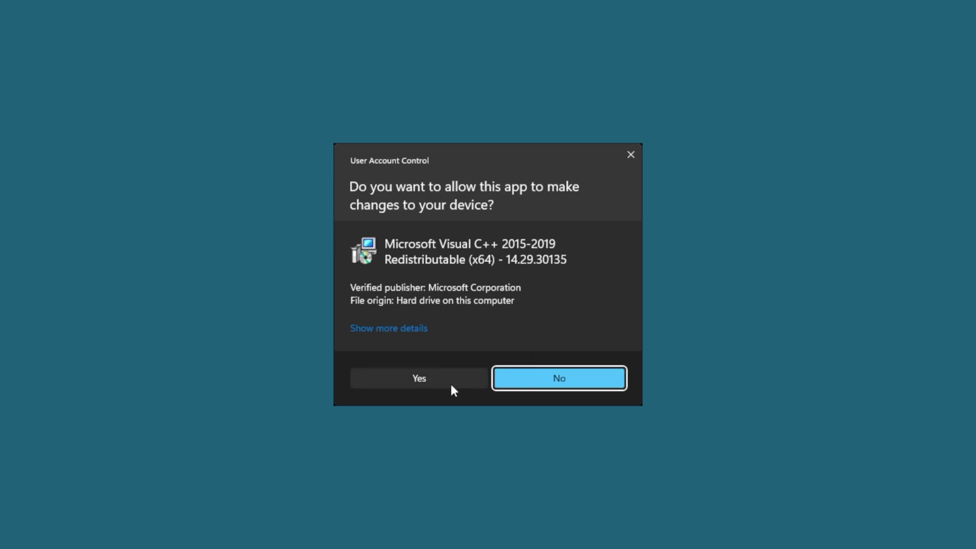
pyautogui.click(450, 382)
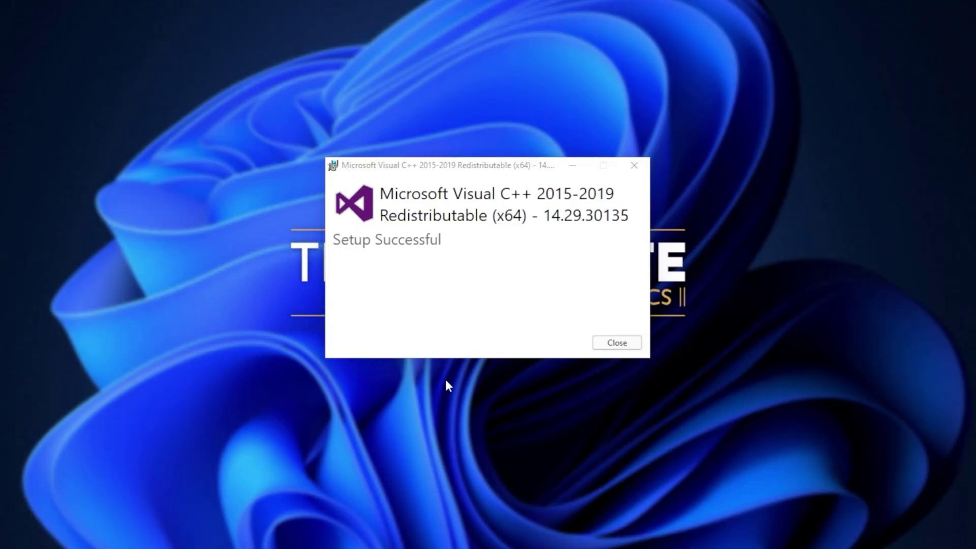
pyautogui.click(614, 343)
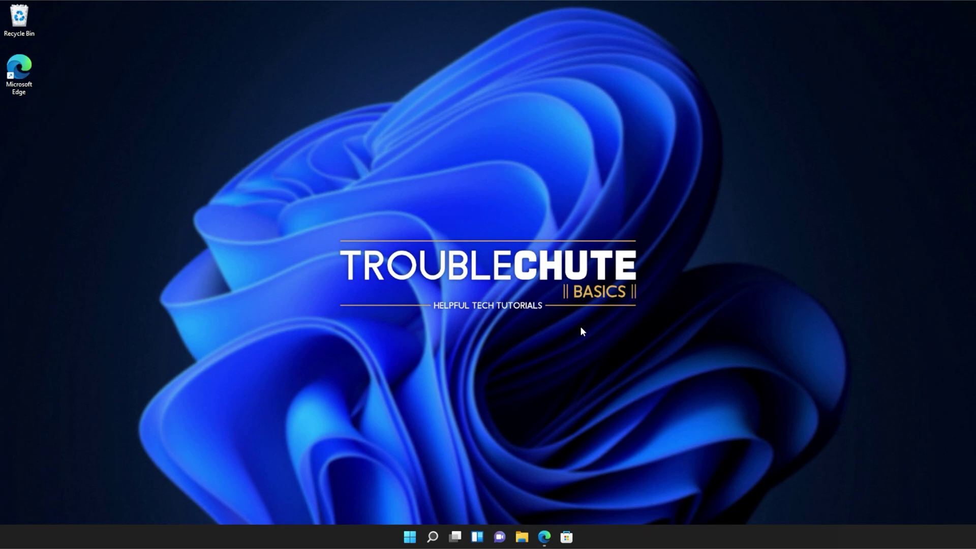
# Step: Search the Start menu for cmd and run Command Prompt as administrator
pyautogui.press('super')
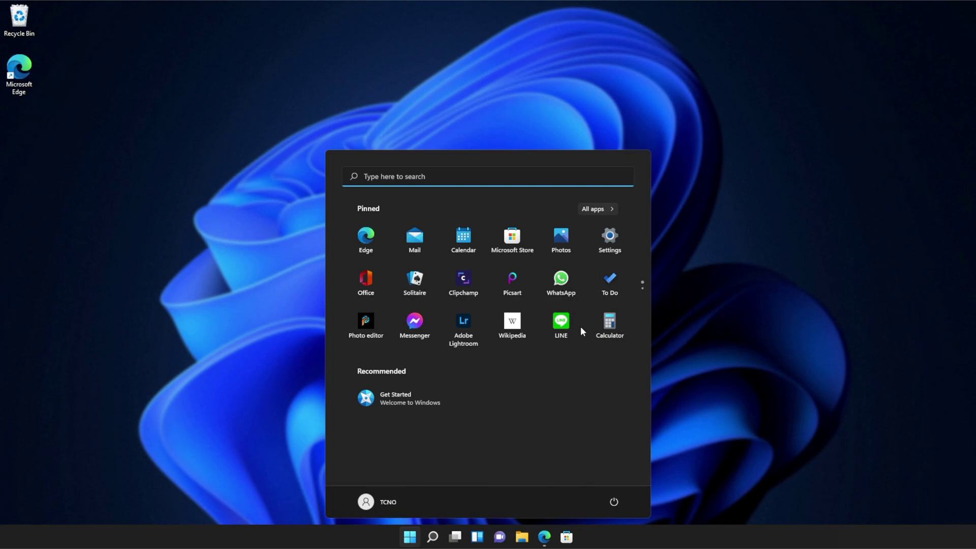
pyautogui.click(407, 180)
pyautogui.write('cm')
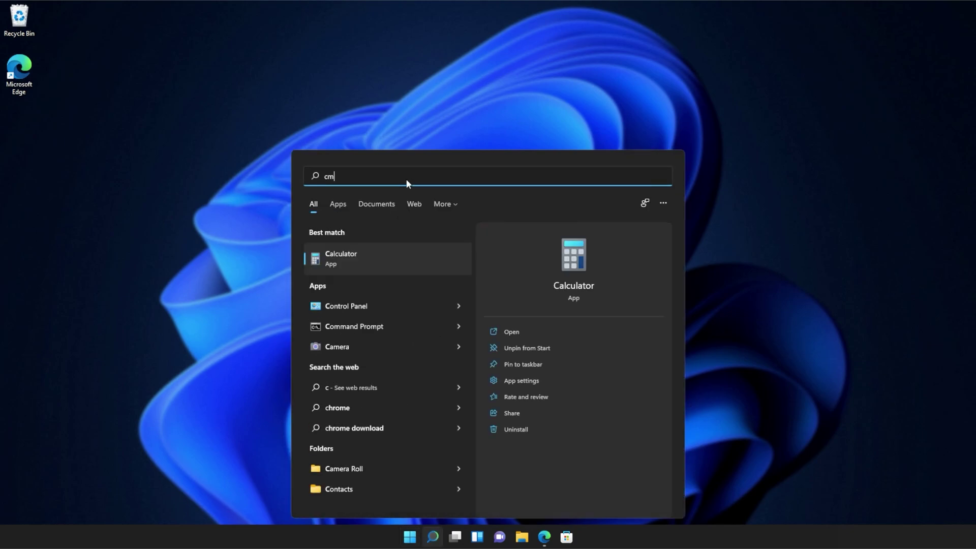
pyautogui.write('d')
pyautogui.rightClick(401, 254)
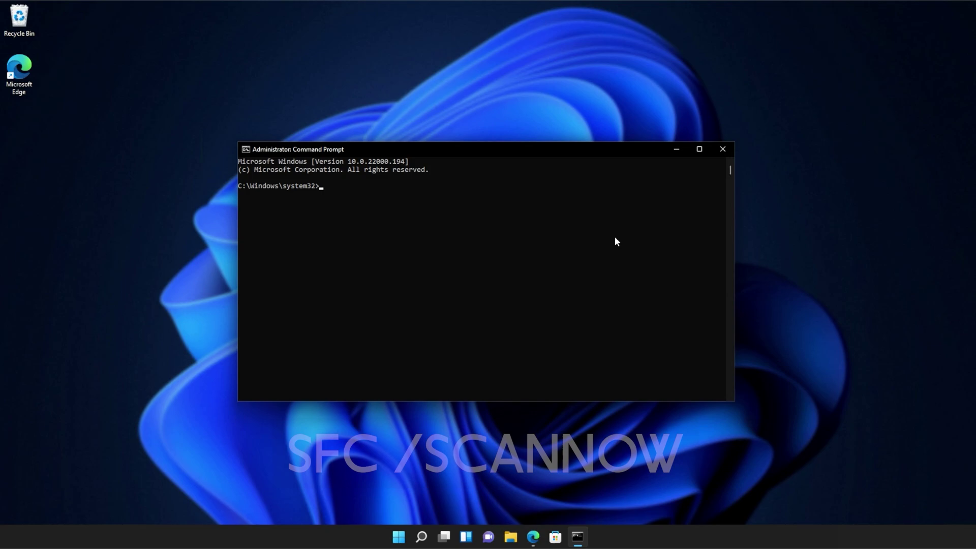
pyautogui.write('sfc')
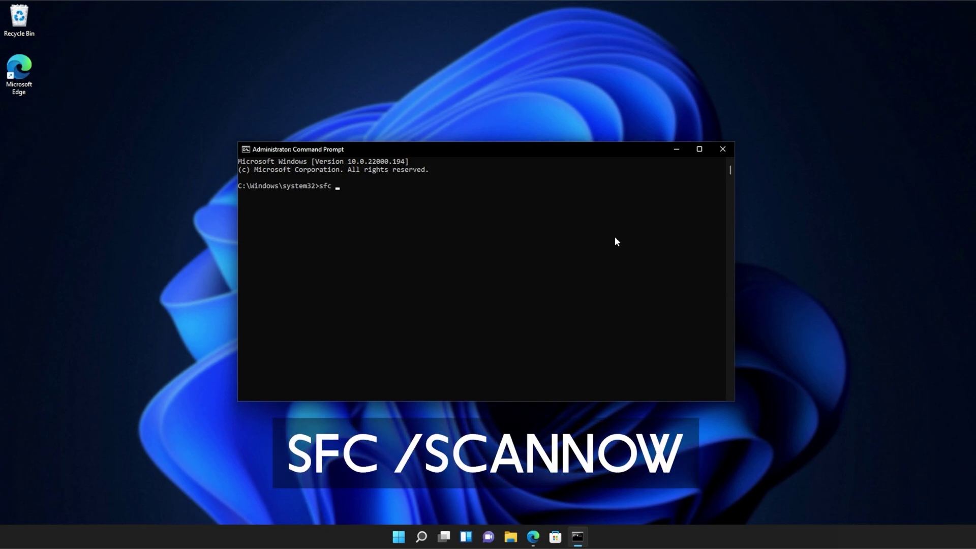
pyautogui.write(' /scan')
pyautogui.write('now')
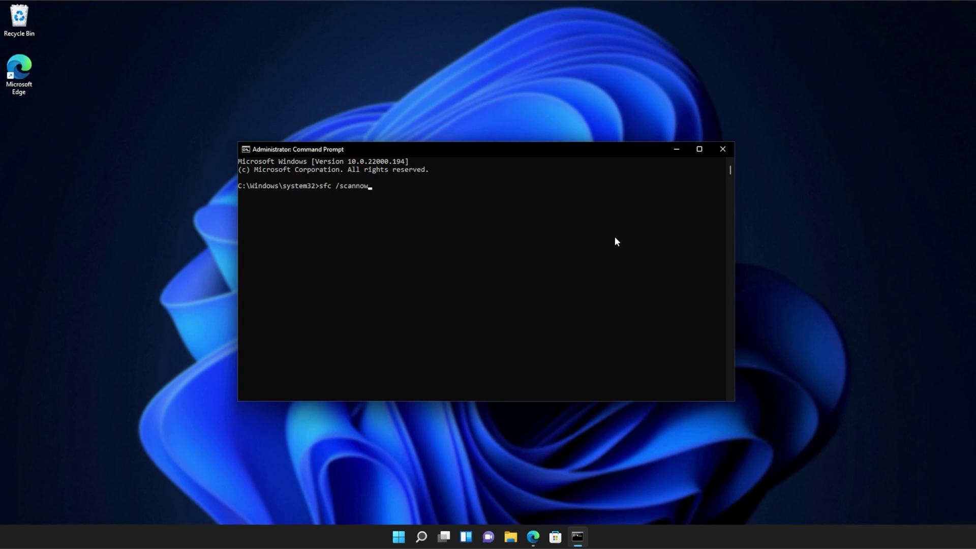
# Step: Run sfc /scannow, which finds no integrity violations, then close Command Prompt
pyautogui.press('Return')
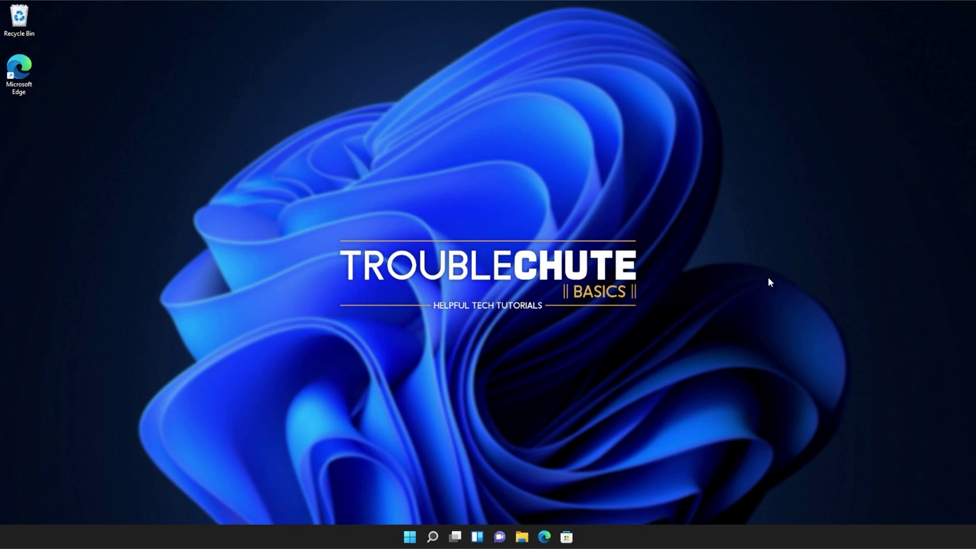
# Step: Open C:\Program Files (x86)\Microsoft\Edge\Application\94.0.992.38 in File Explorer and move the window right
pyautogui.click(522, 536)
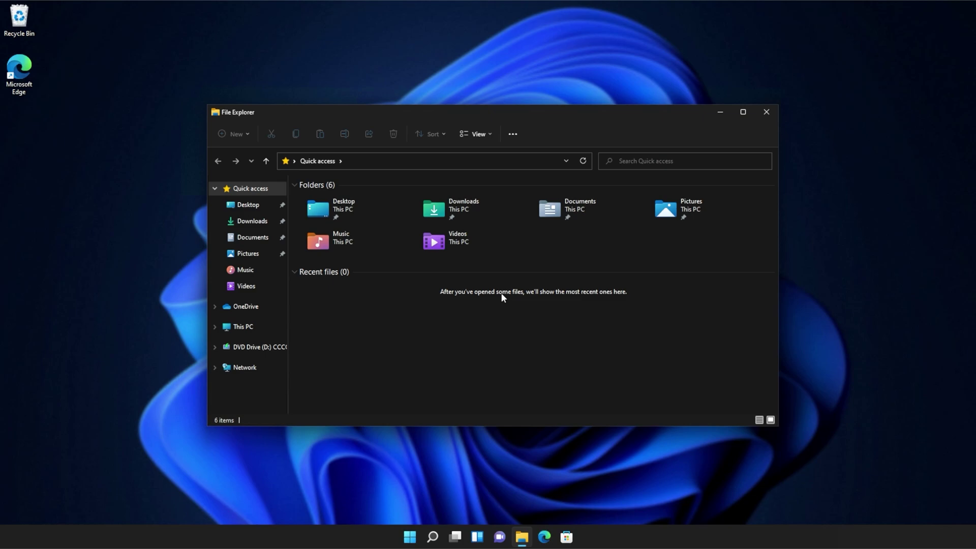
pyautogui.click(243, 327)
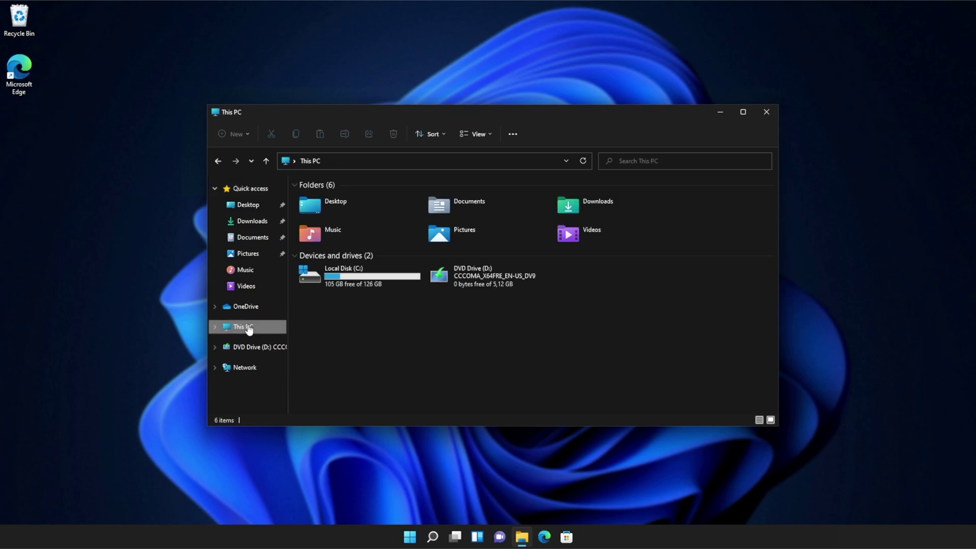
pyautogui.doubleClick(352, 279)
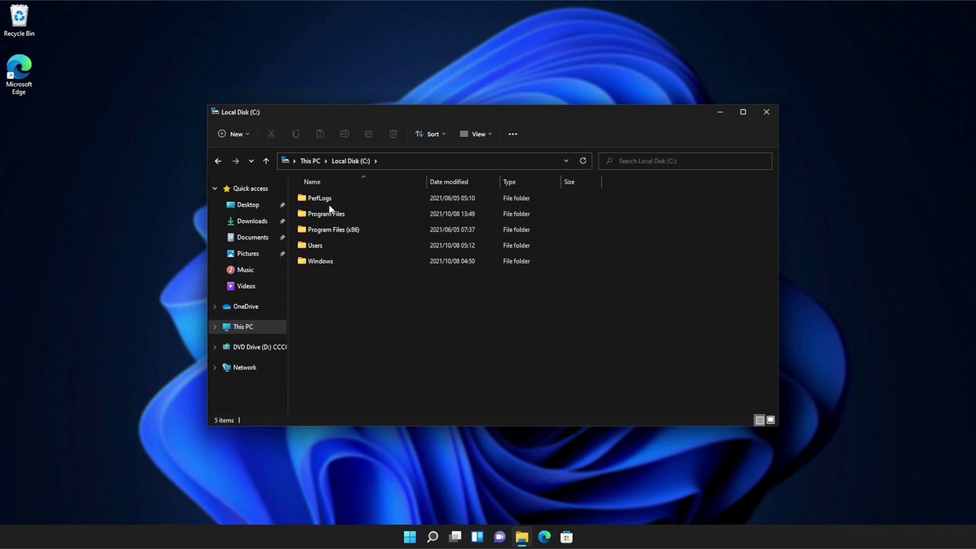
pyautogui.click(340, 229)
pyautogui.doubleClick(339, 226)
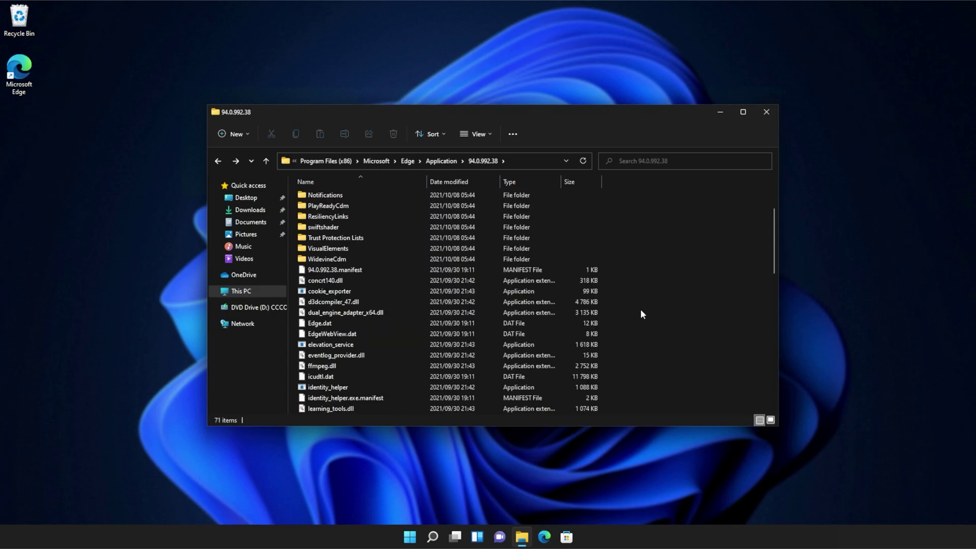
pyautogui.scroll(-1, 641, 314)
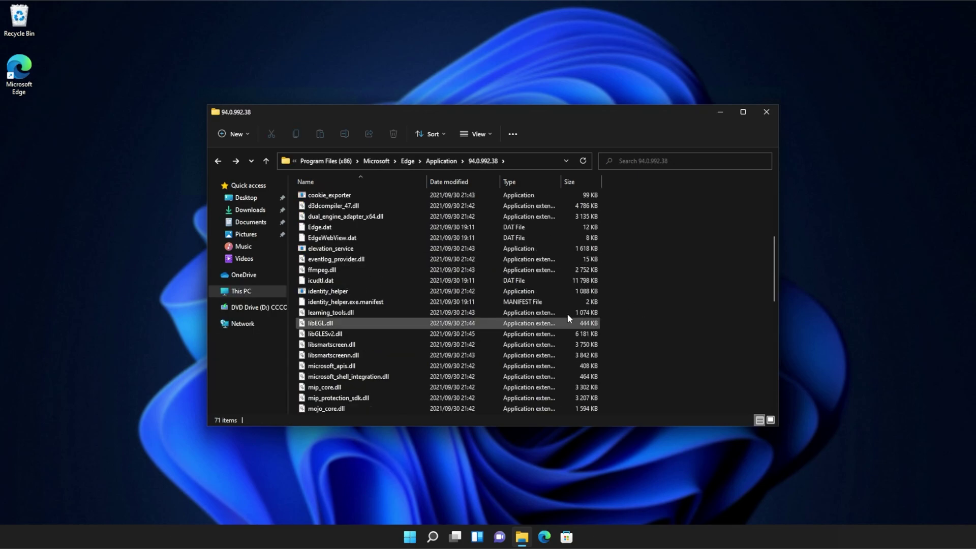
pyautogui.scroll(-2, 536, 267)
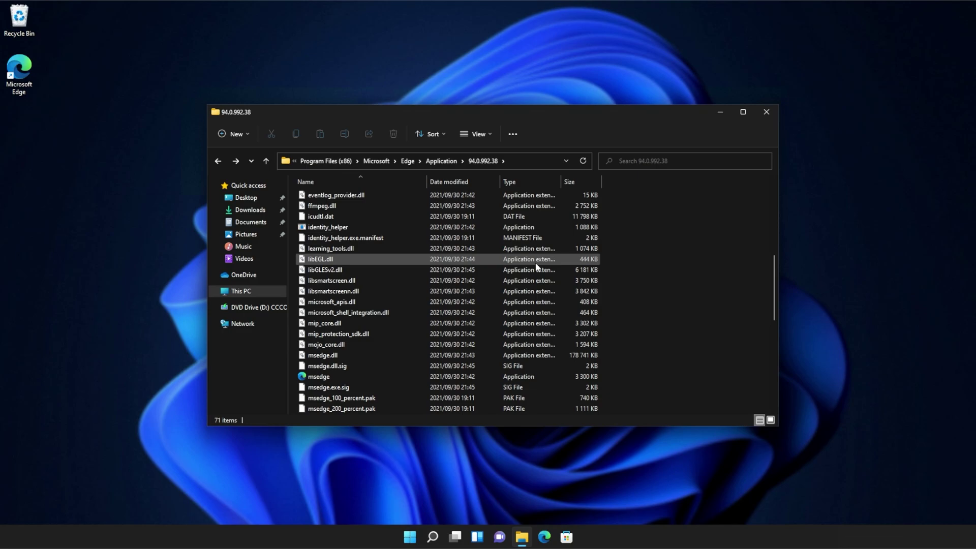
pyautogui.scroll(2, 537, 266)
pyautogui.scroll(3, 538, 267)
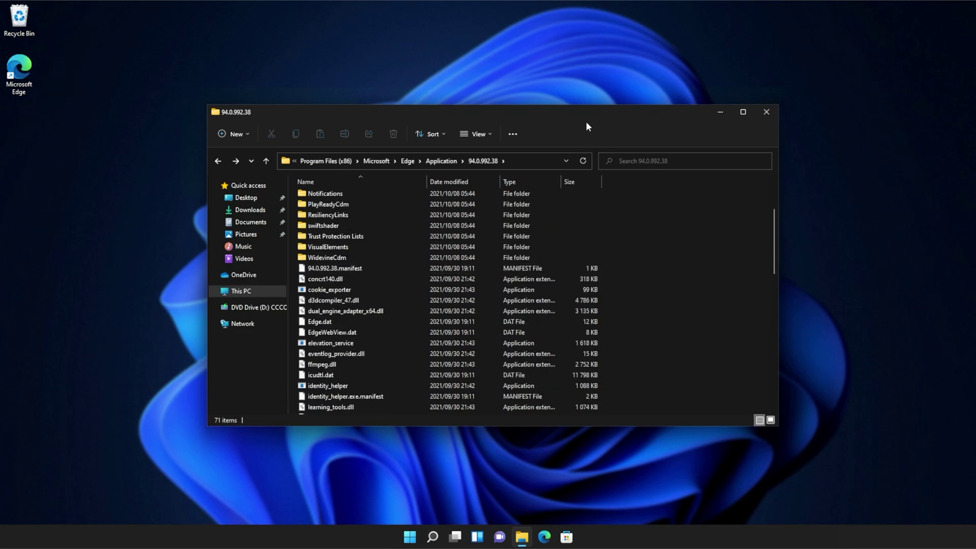
pyautogui.moveTo(371, 113); pyautogui.dragTo(559, 118)
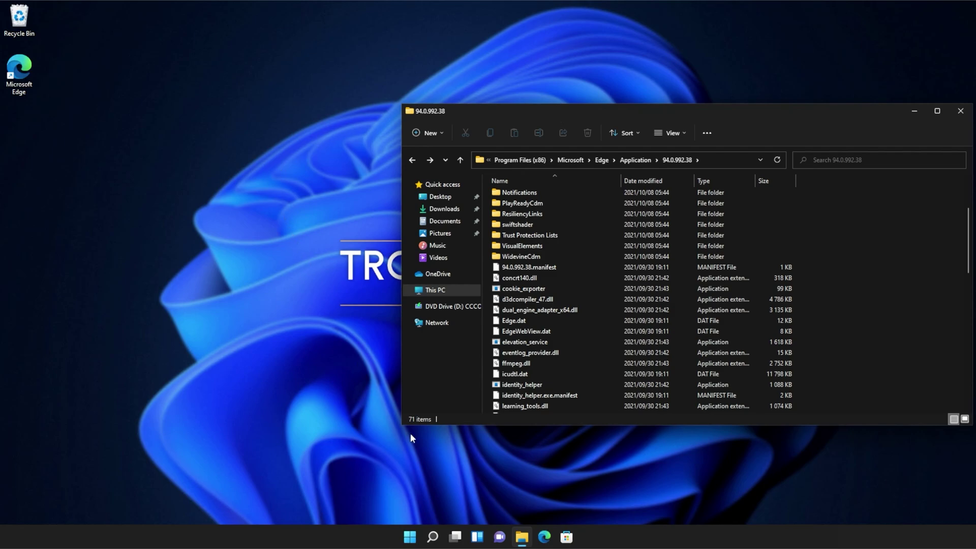
# Step: Open a new Explorer window at C:\Windows\System32\downlevel and select api-ms-win-core-console-l1-1-0.dll
pyautogui.rightClick(521, 537)
pyautogui.click(528, 480)
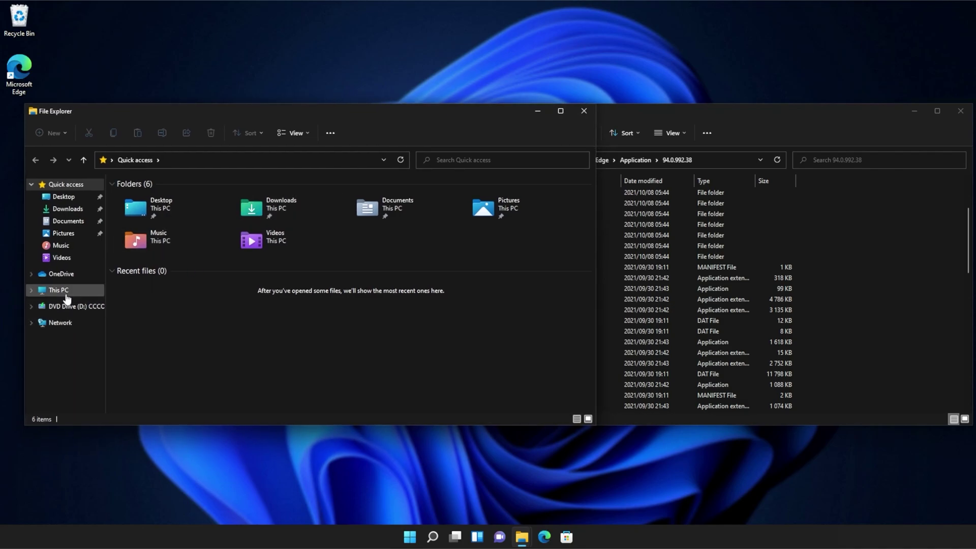
pyautogui.click(66, 295)
pyautogui.doubleClick(155, 286)
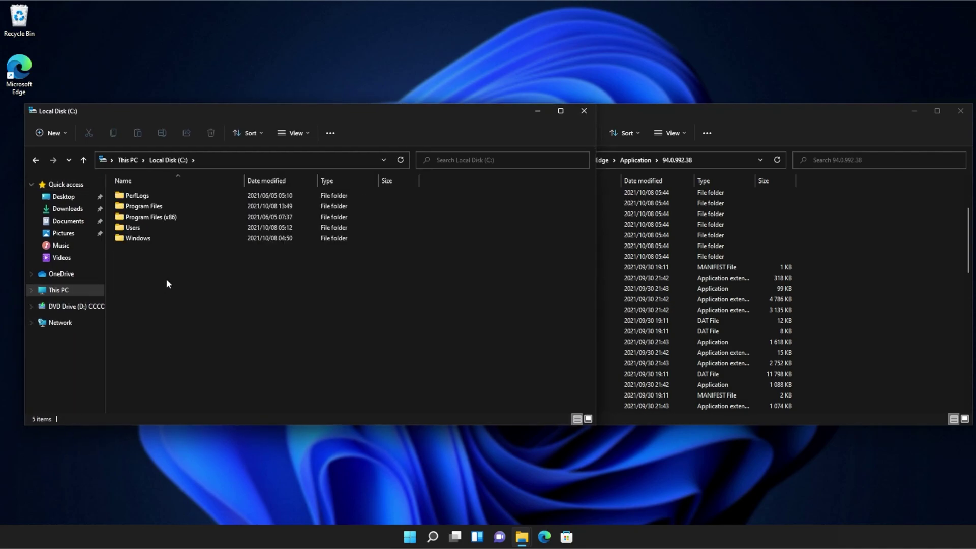
pyautogui.doubleClick(153, 239)
pyautogui.scroll(-4, 157, 256)
pyautogui.scroll(-4, 159, 290)
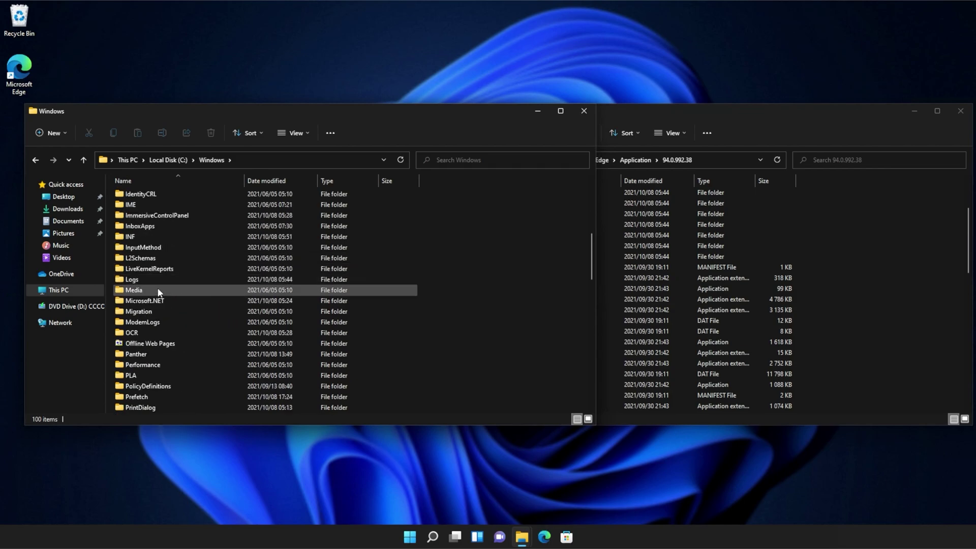
pyautogui.scroll(-4, 157, 296)
pyautogui.scroll(-2, 156, 298)
pyautogui.scroll(-1, 155, 297)
pyautogui.scroll(-3, 156, 304)
pyautogui.click(158, 302)
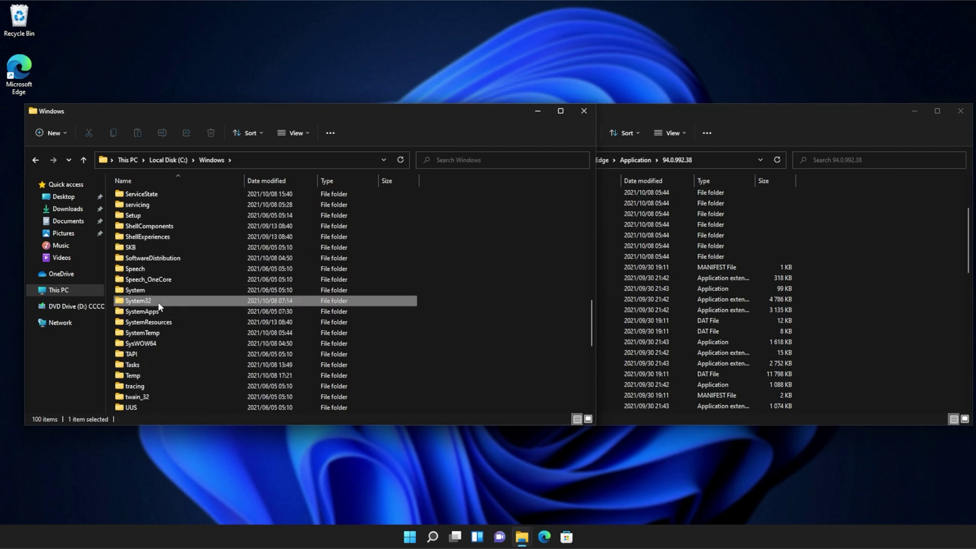
pyautogui.doubleClick(159, 304)
pyautogui.scroll(-2, 164, 293)
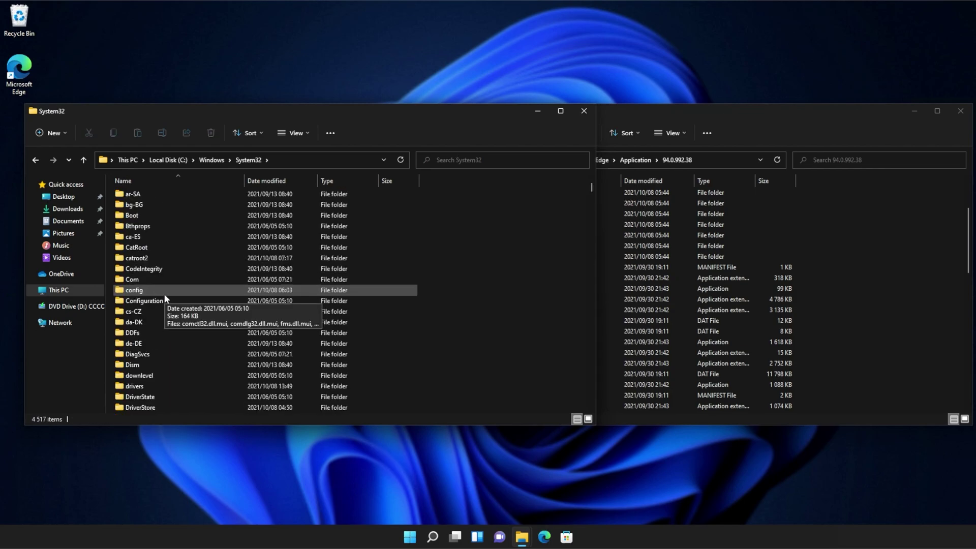
pyautogui.scroll(-3, 164, 293)
pyautogui.scroll(-2, 164, 294)
pyautogui.click(168, 219)
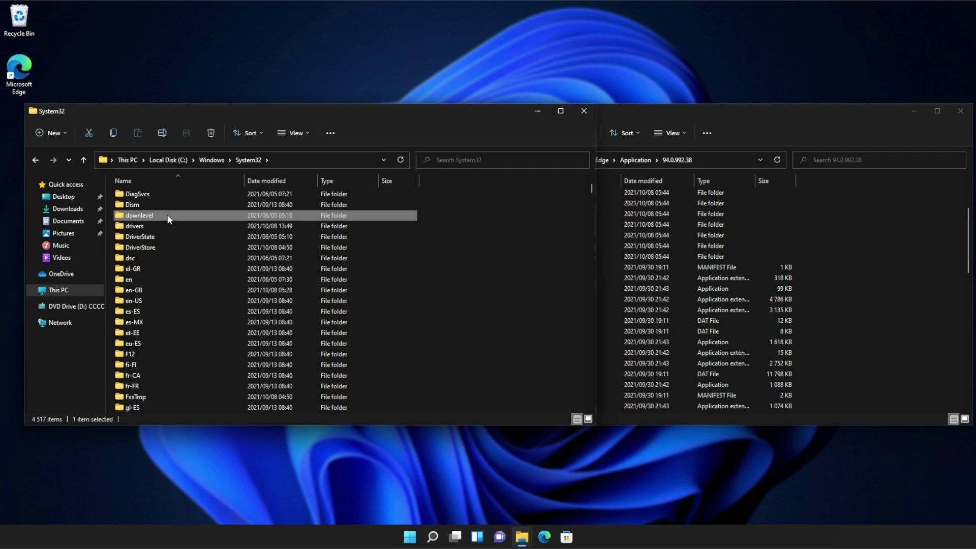
pyautogui.doubleClick(169, 219)
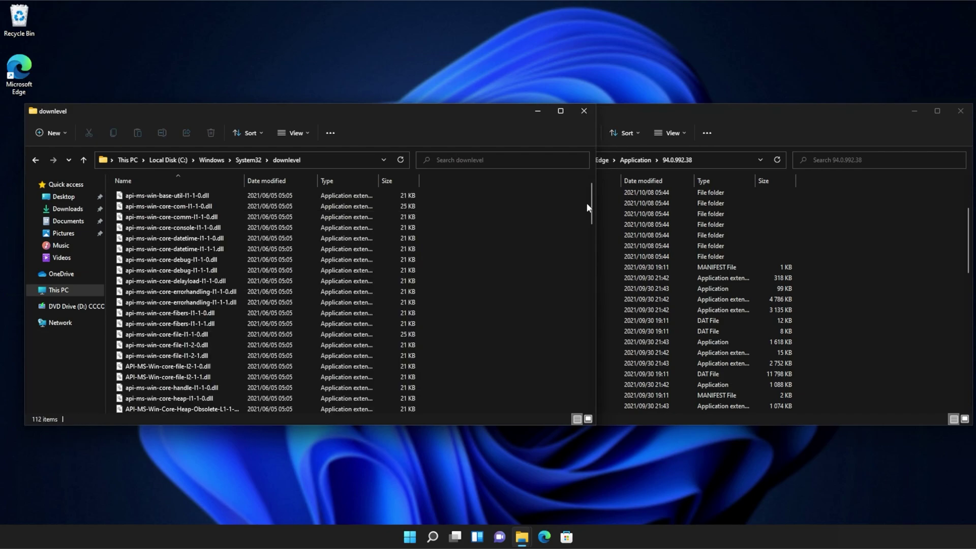
pyautogui.moveTo(593, 204); pyautogui.dragTo(589, 388)
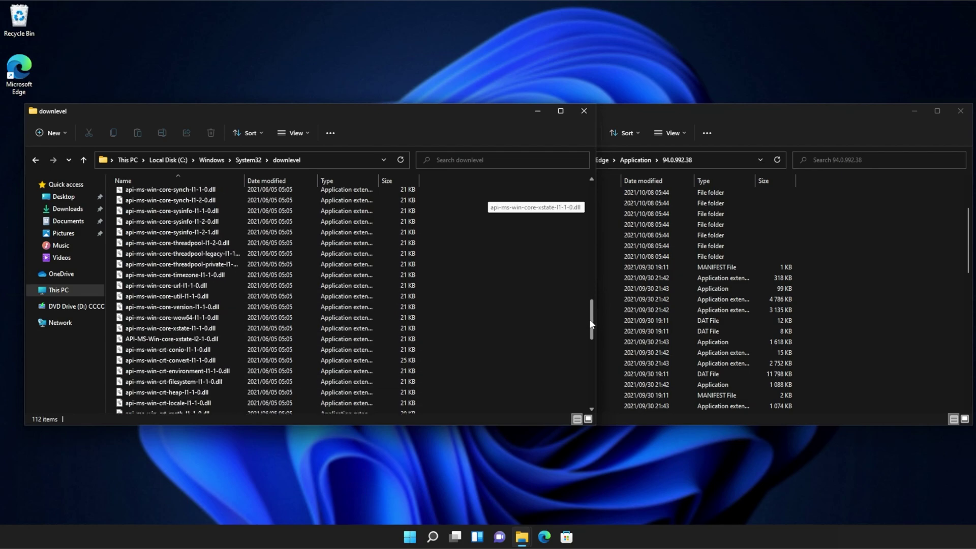
pyautogui.moveTo(589, 385); pyautogui.dragTo(588, 179)
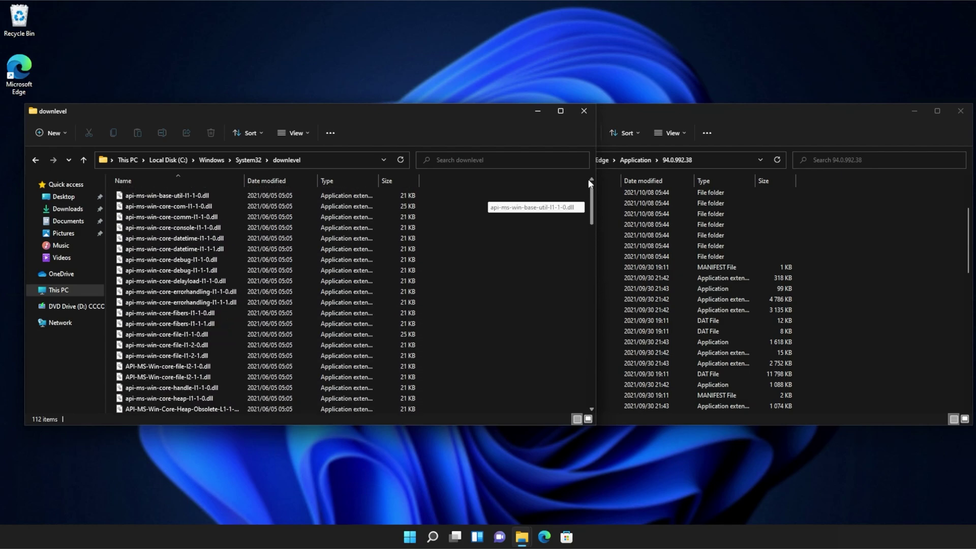
pyautogui.click(390, 227)
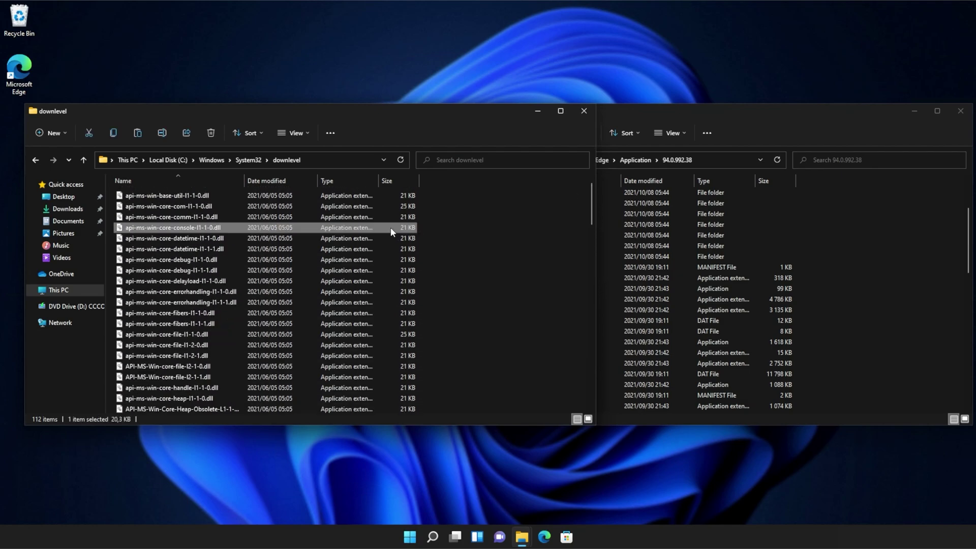
# Step: Copy api-ms-win-core-console-l1-1-0.dll into the Edge 94.0.992.38 folder, granting administrator permission
pyautogui.moveTo(391, 227); pyautogui.dragTo(843, 210)
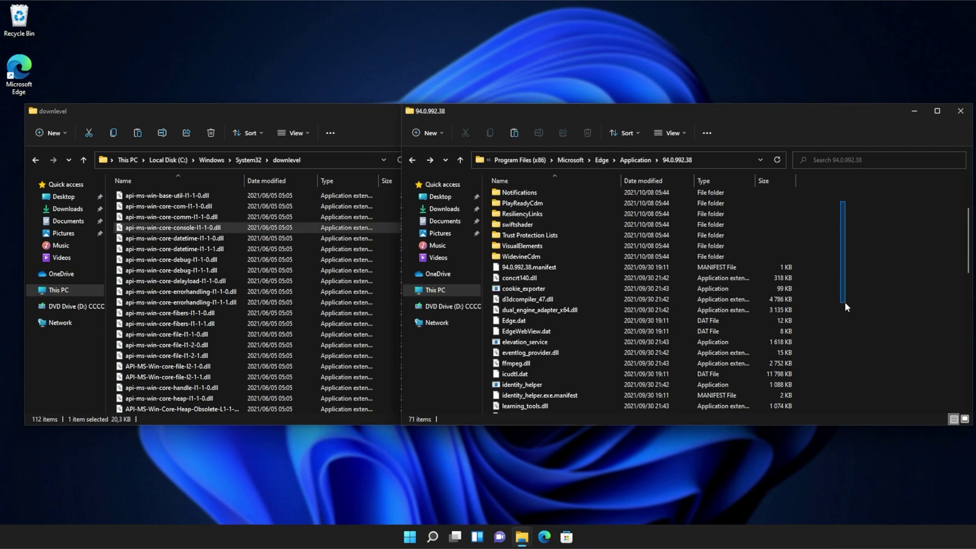
pyautogui.click(461, 199)
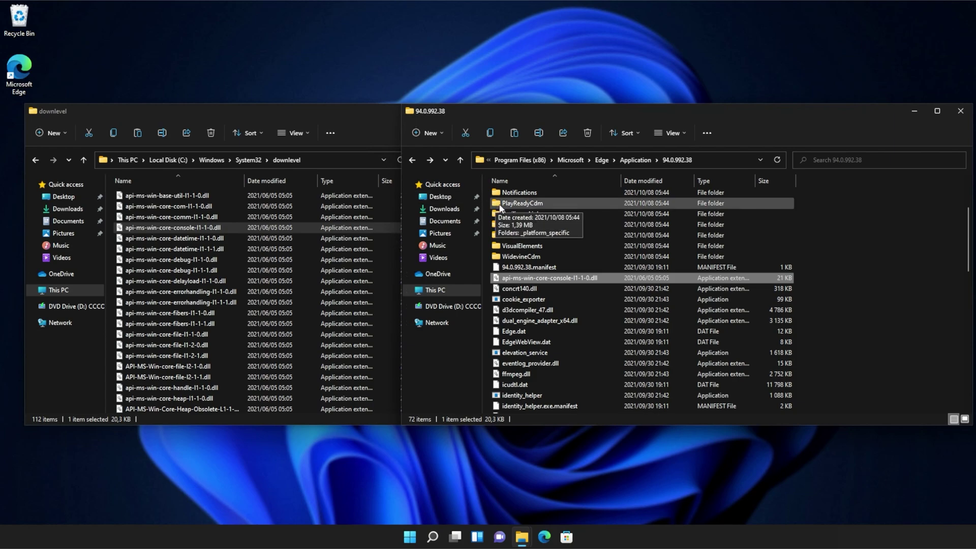
pyautogui.click(904, 231)
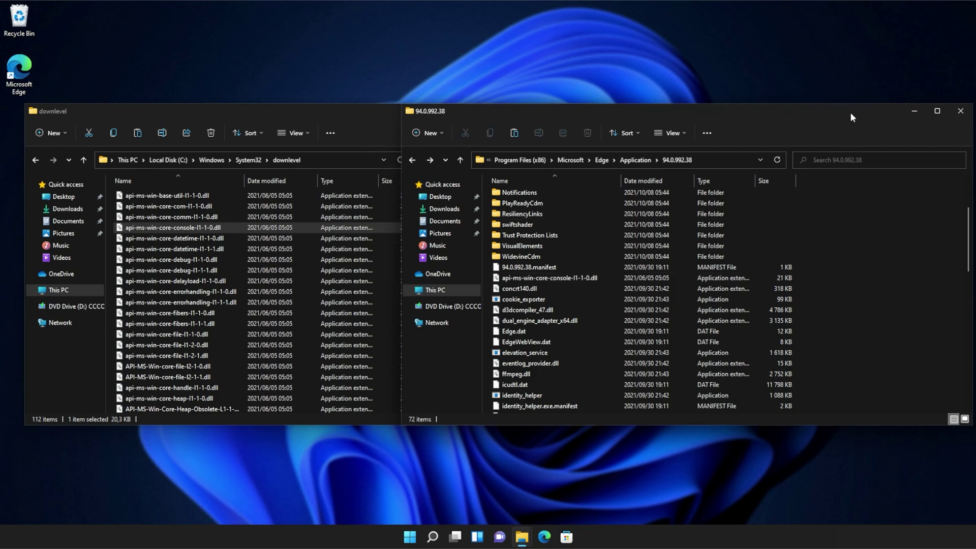
# Step: Close the Edge application folder and downlevel folder windows
pyautogui.moveTo(852, 112); pyautogui.dragTo(663, 108)
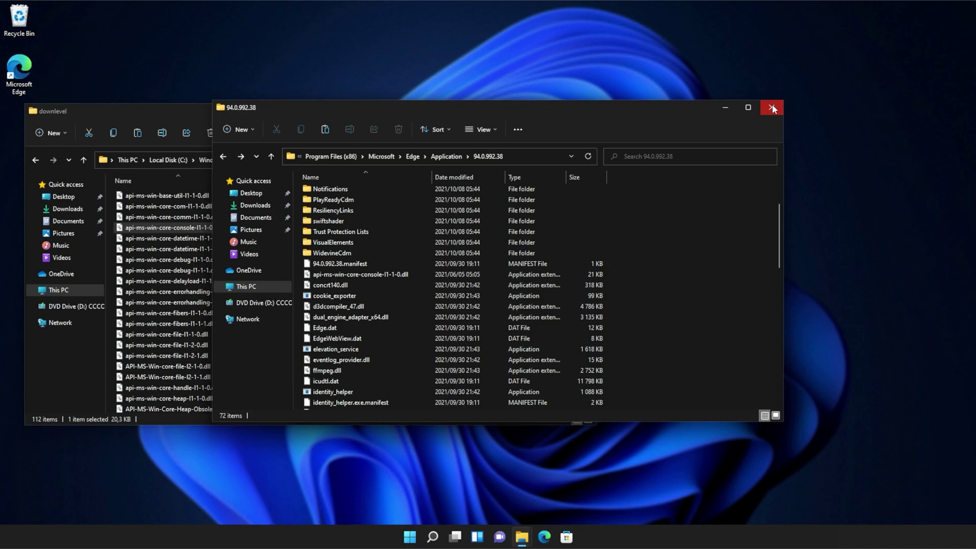
pyautogui.click(771, 107)
pyautogui.moveTo(447, 104); pyautogui.dragTo(589, 115)
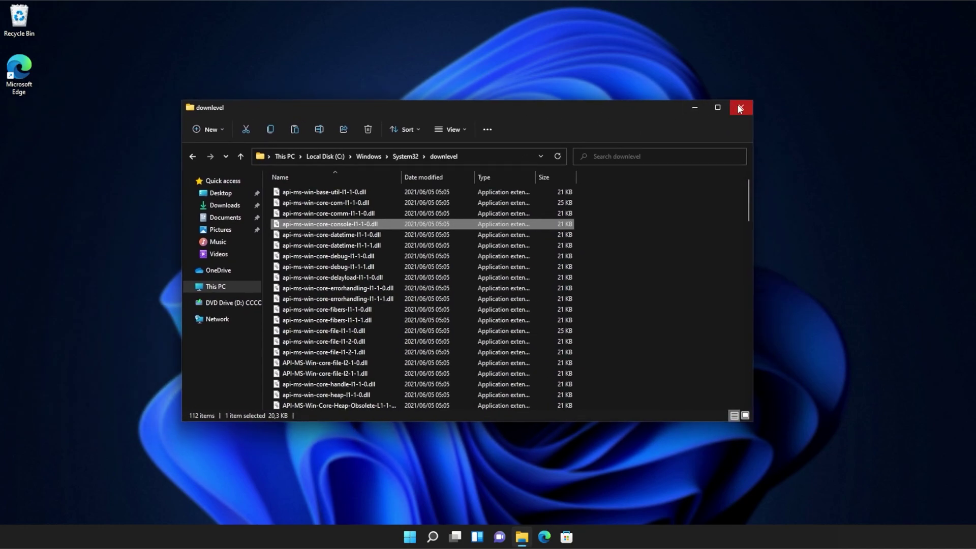
pyautogui.click(738, 108)
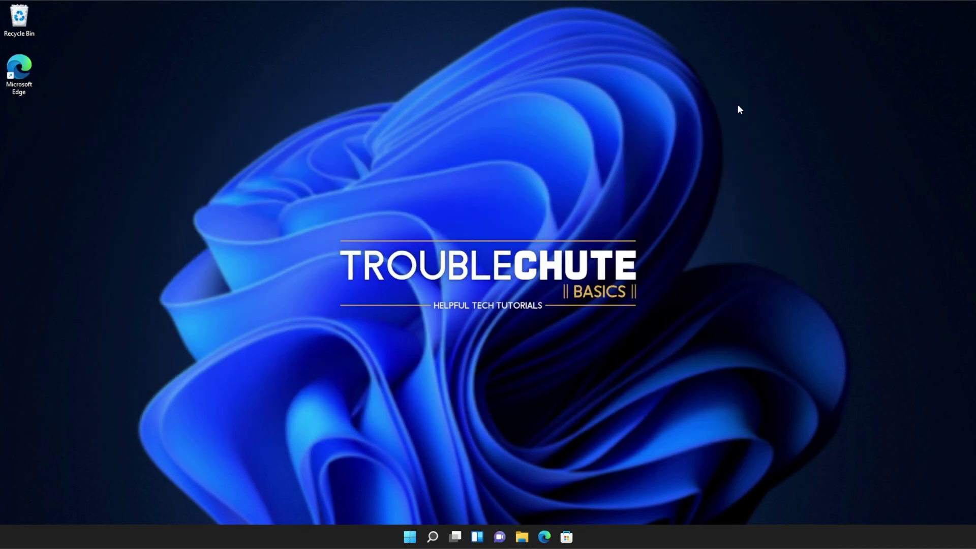